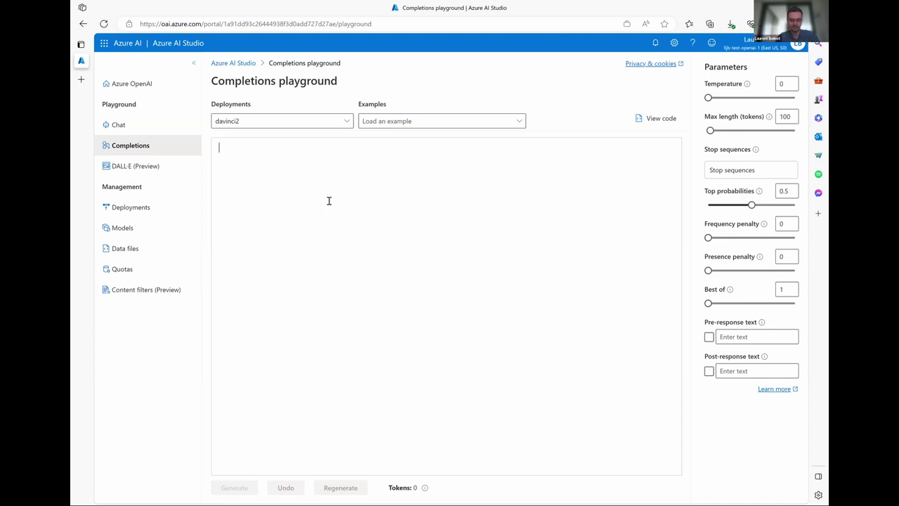
Enter the prompt "What is 3 minus 2?" and generate its completion.
text(W)
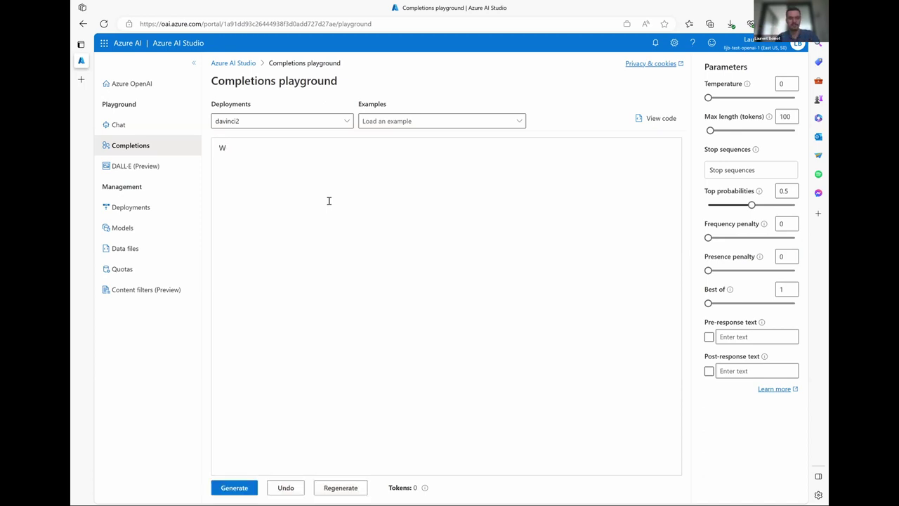
text(hat is 3 minus 2?)
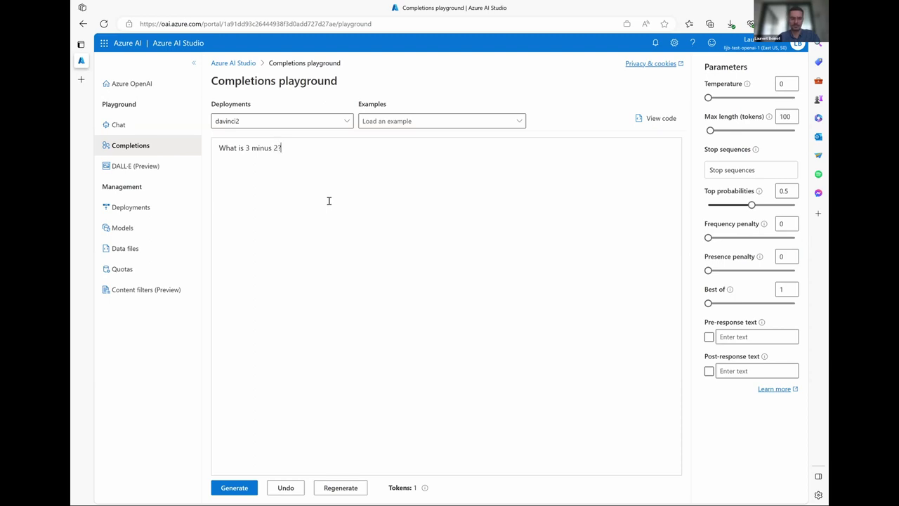
key(ctrl+Return)
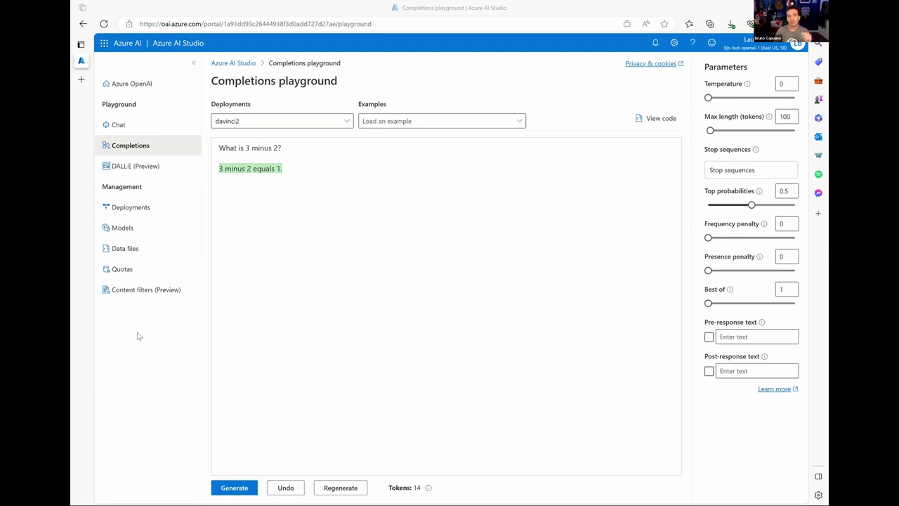
Examine the available model deployments, keeping davinci2 selected.
click(333, 296)
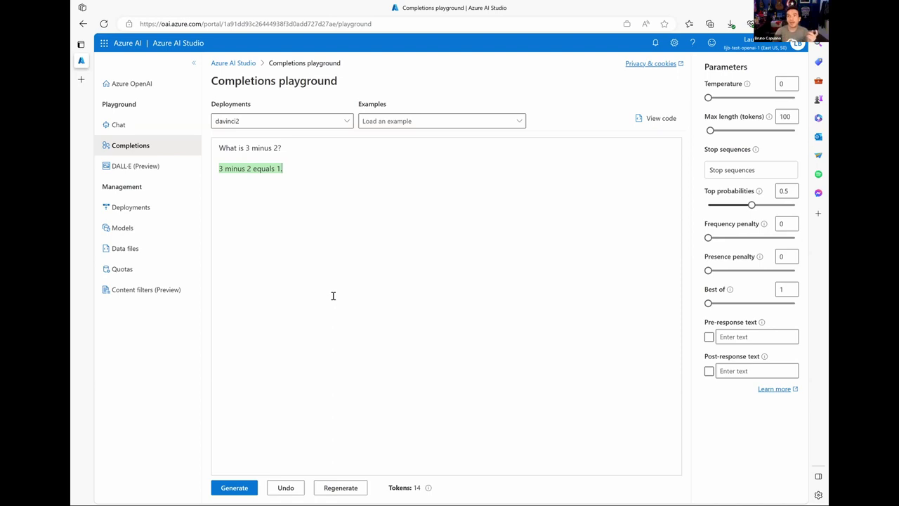
click(346, 122)
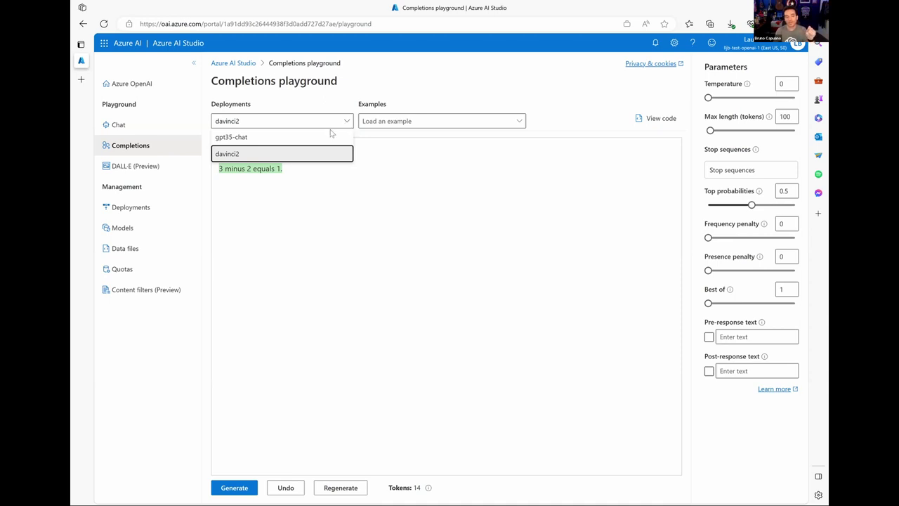
click(271, 156)
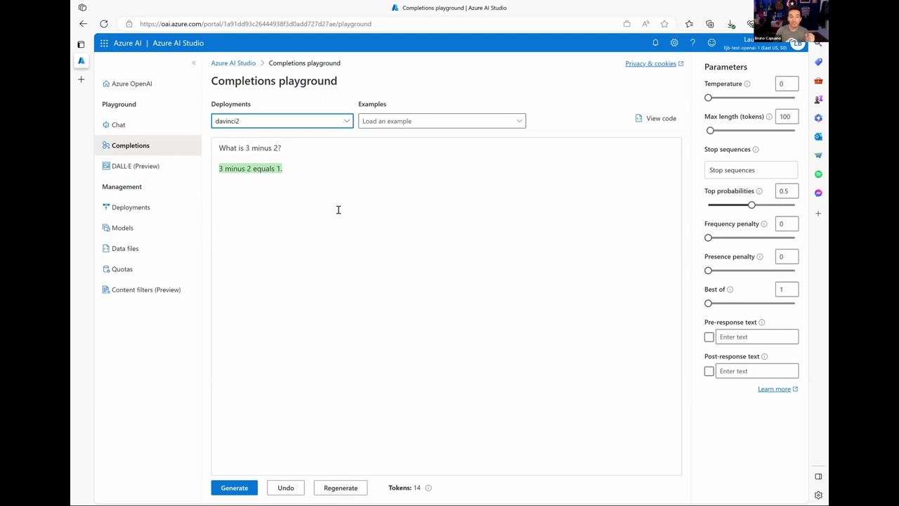
click(345, 124)
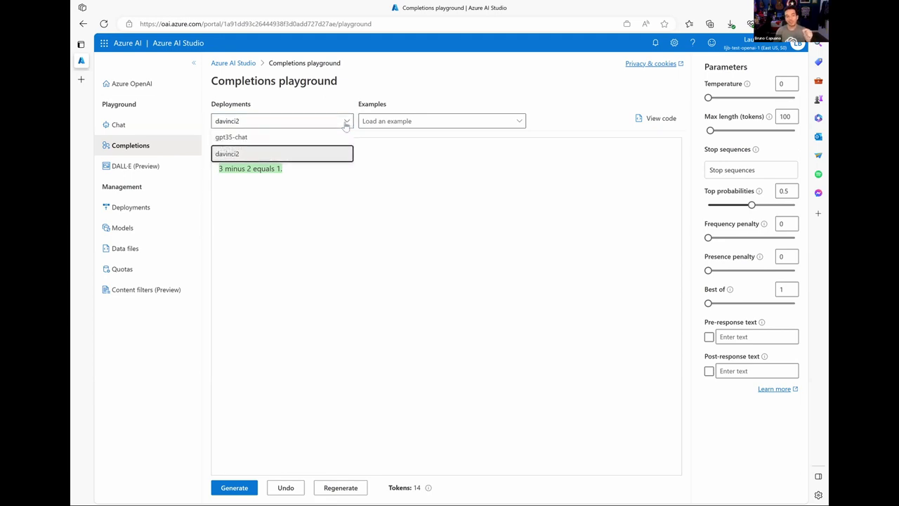
click(377, 165)
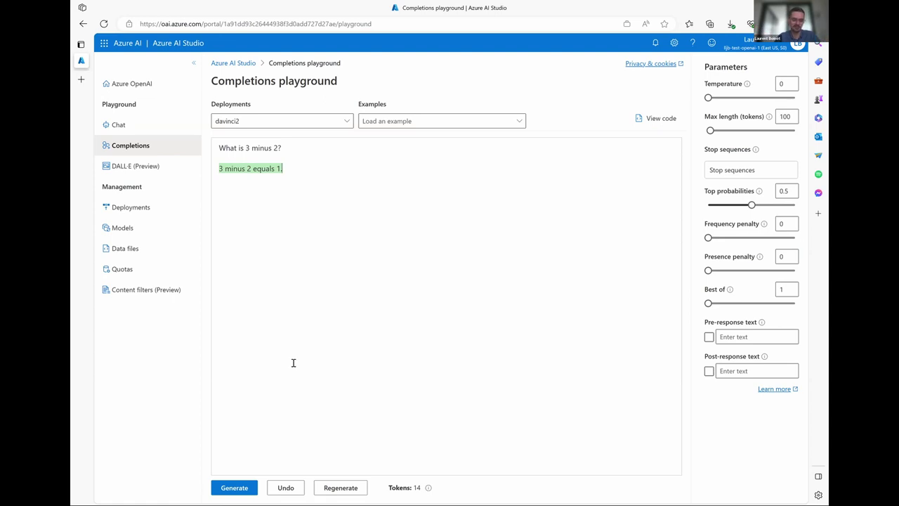
Replace the prompt with the duck-egg word problem (16 eggs daily, three eaten, four baked, rest sold at $2 each), ending in "A:", and generate the answer.
click(288, 487)
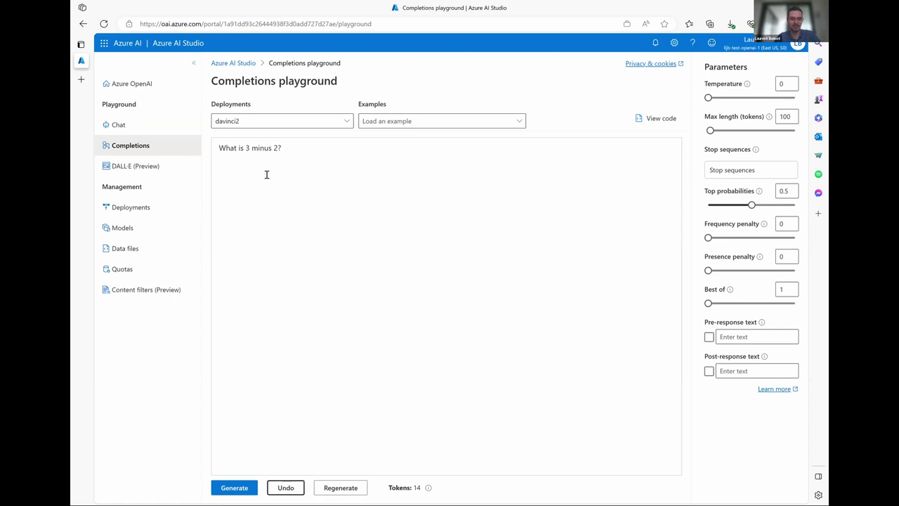
click(293, 148)
key(ctrl+a)
key(BackSpace)
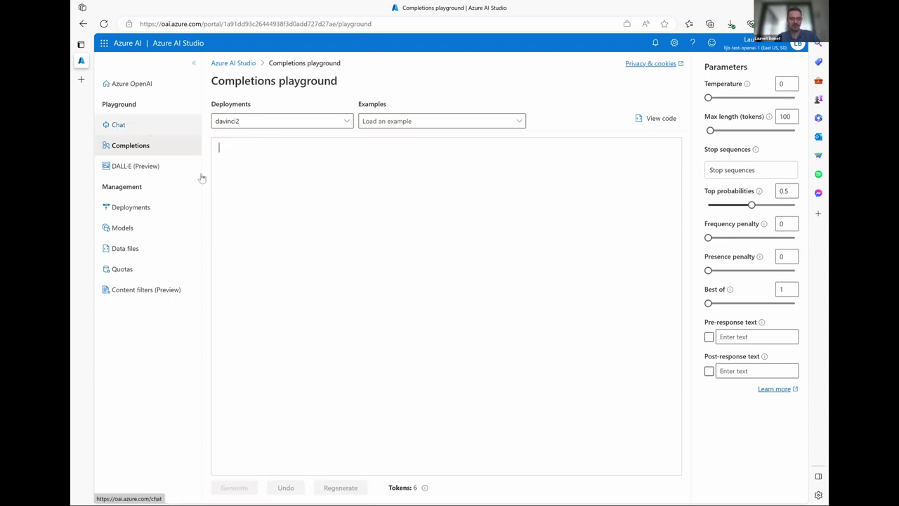
text(Q: Janet's ducks lay 16 eggs per day. She eats three for breakfast every morning and bakes muffins for her friends every day with four. She sells the remainder at the farmers' market daily for $2 per fresh duck egg. How much in dollars does she make every day at the farmers' market? A:)
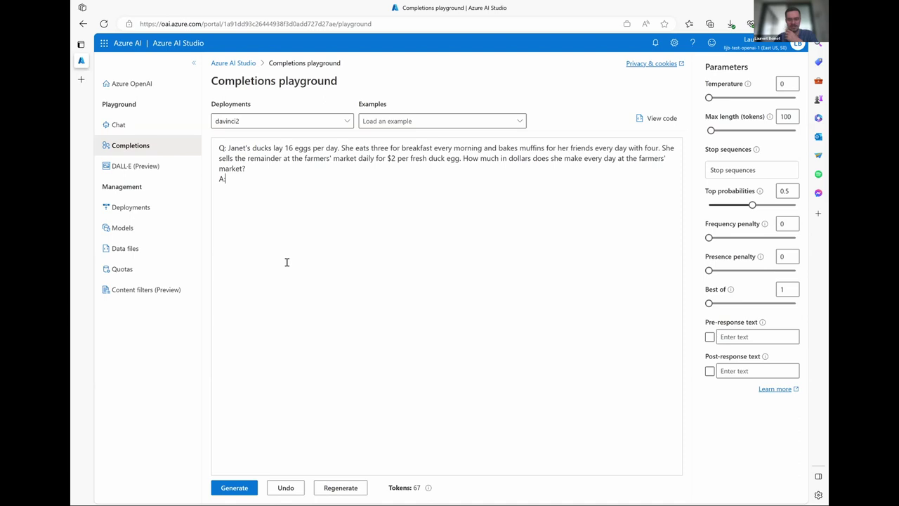
click(235, 488)
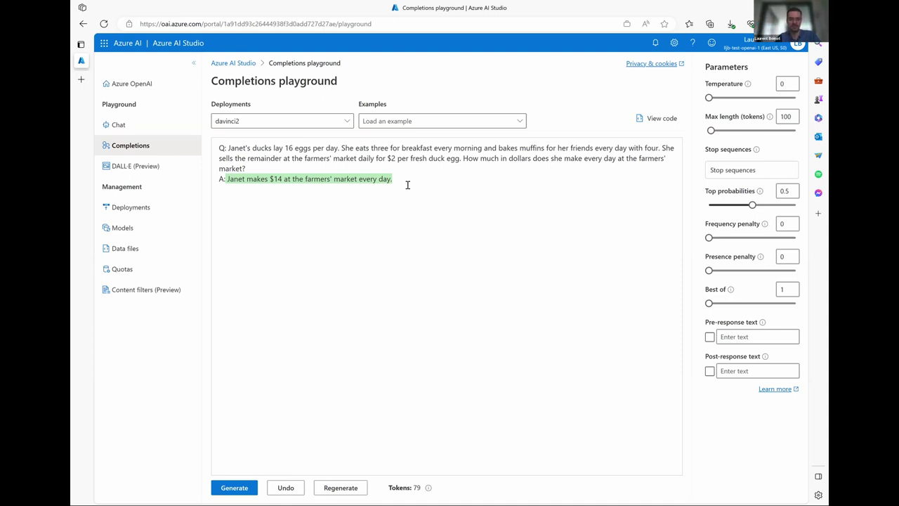
Replace the prompt with three worked Q/A examples (parking lot, magic cards, squirt guns) separated by "---", followed by the duck-egg question and "A:".
drag(408, 185, 294, 148)
key(ctrl+a)
key(Delete)
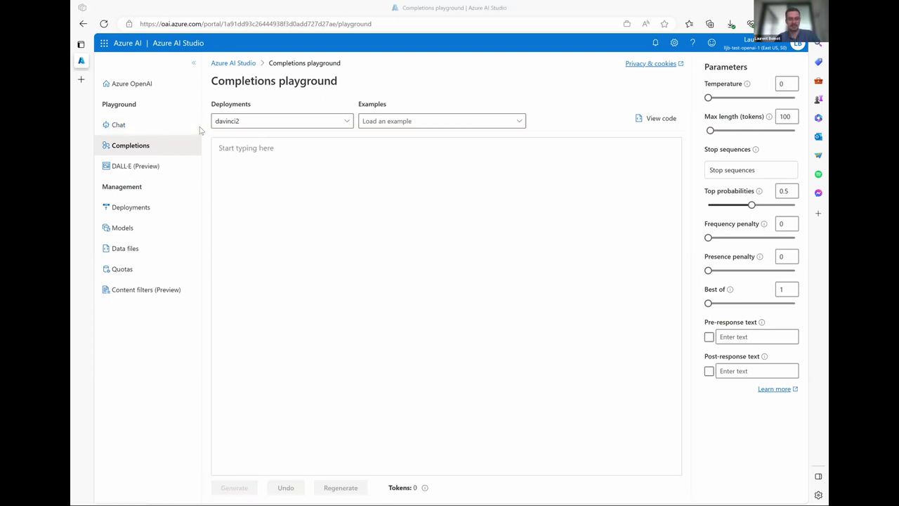
click(323, 236)
text(Q: If there are 3 cars in the parking lot and 2 more cars arrive, how many cars are in the parking lot? A: There are 3 cars in the parking lot already. 2 more arrive. Now there are 3 + 2 = 5 cars. The answer is 5. --- Q: Mark decides to buy packs of old magic cards and open them to sell. He buys 3 packs for $1800 each. He gets 1 card that is worth $4000 and another card worth $1000. There are 30 more cards worth an average of $50 each. How much money profit did he make? A: The cheaper cards are worth a total of 30*50 = 1500. So all the cards together are worth 1500+4000+1000=6500. The cost for the cards was 1800*3=5400. So he made a profit of 6500-5400=1100. The answer is $1100. --- Q: Craig has a twenty dollar bill. He buys six squirt guns for $2 each. How much money does Craig have left? A: The squirt guns cost 6*2=12. Craig started with $20 and spent $12, so he has 20-12=8 dollars left. The answer is $8. --- Q: Janet's ducks lay 16 eggs per day. She eats three for breakfast every morning and bakes muffins for her friends every day with four. She sells the remainder at the farmers' market daily for $2 per fresh duck egg. How much in dollars does she make every day at the farmers' market? A:)
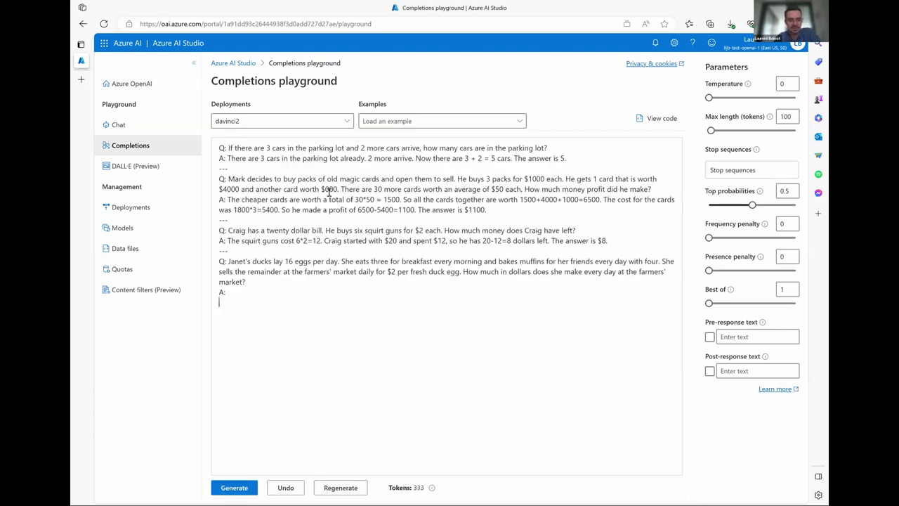
Highlight the duck-egg question, the parking-lot example's question and its step-by-step answer to review the prompt's structure.
drag(227, 292, 218, 261)
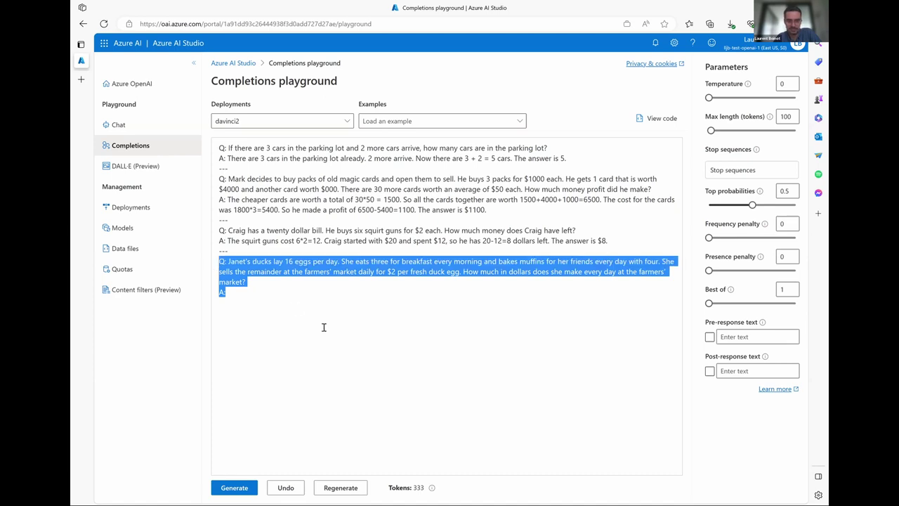
click(344, 215)
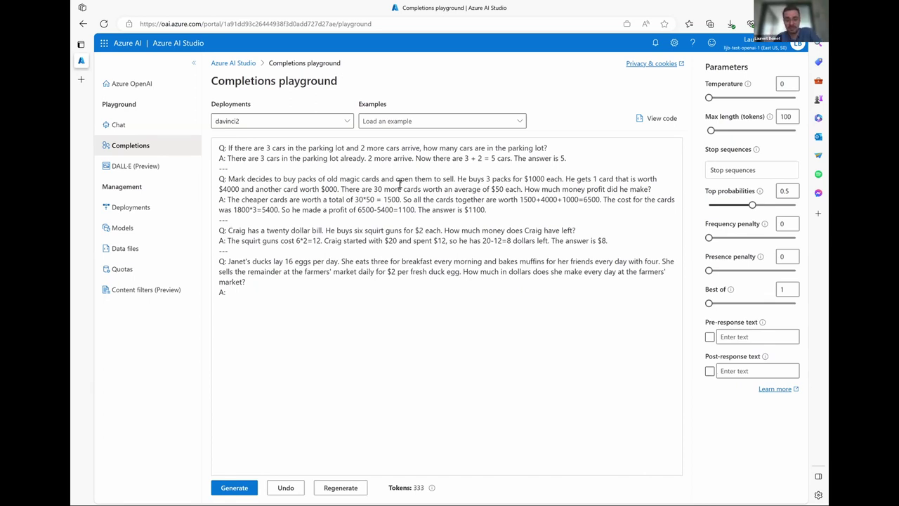
triple_click(280, 149)
triple_click(279, 158)
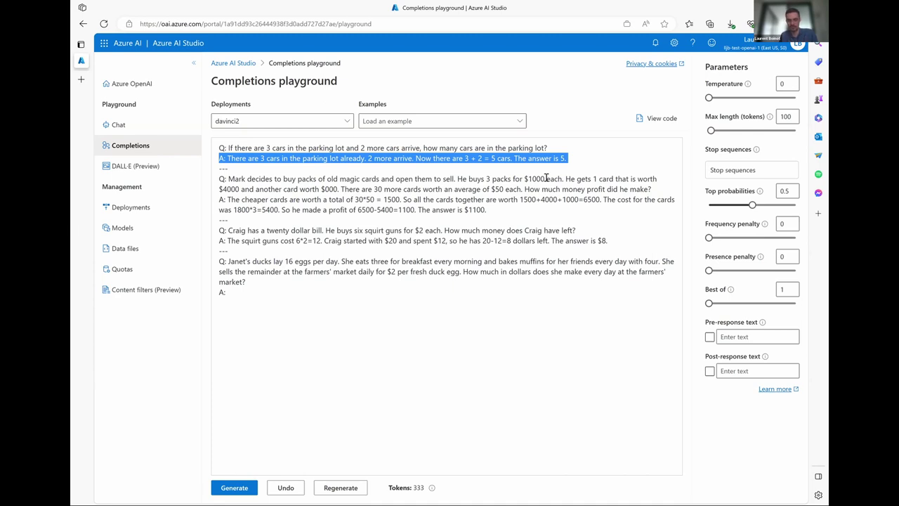
Generate the completion for the prompt containing the worked examples and the duck-egg question.
click(386, 343)
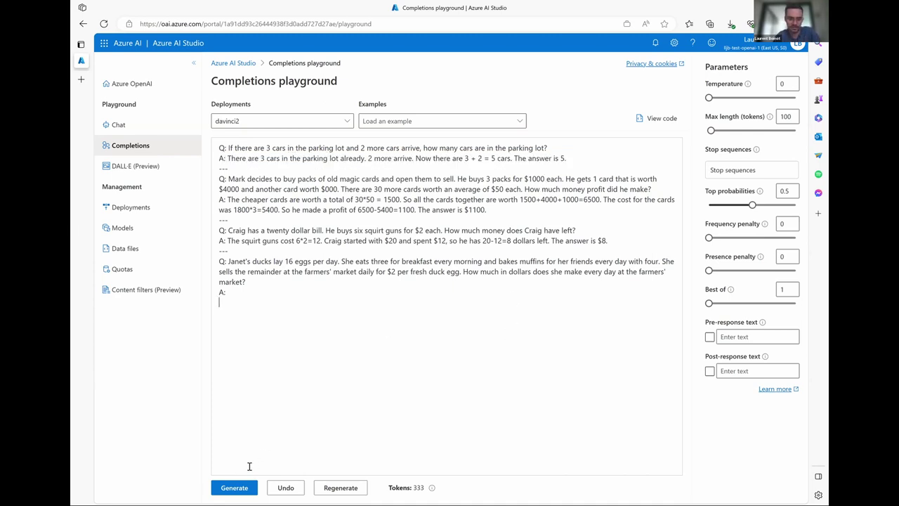
click(234, 488)
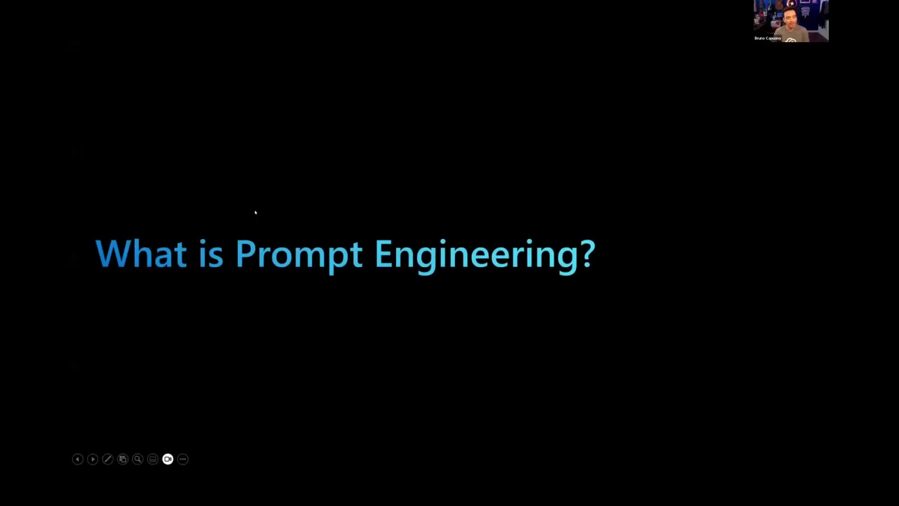
key(Right)
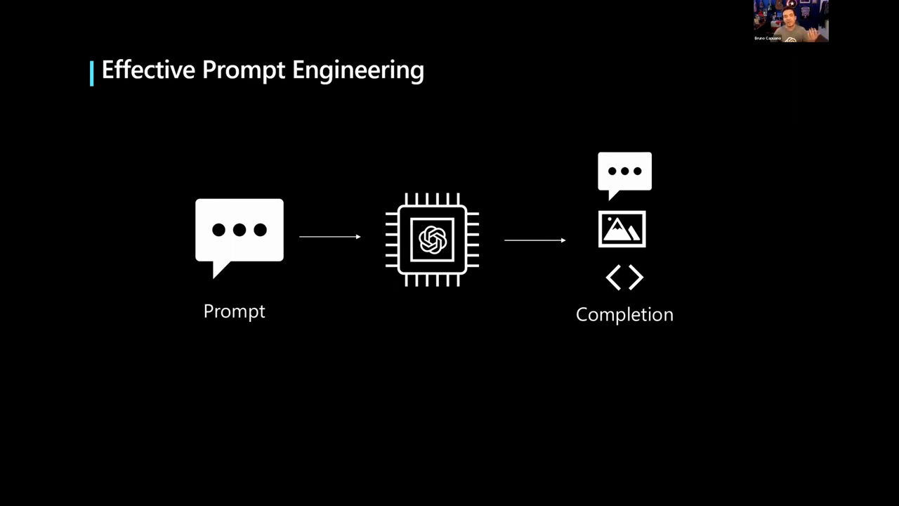
click(386, 323)
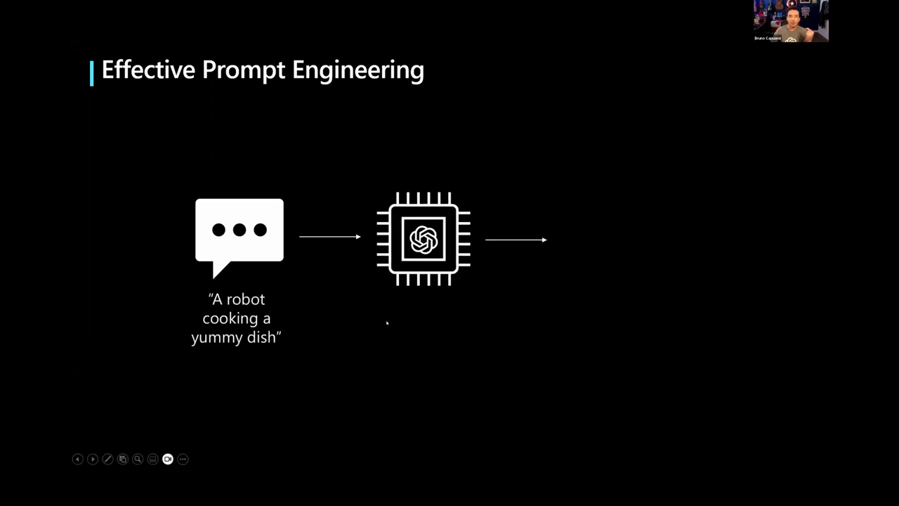